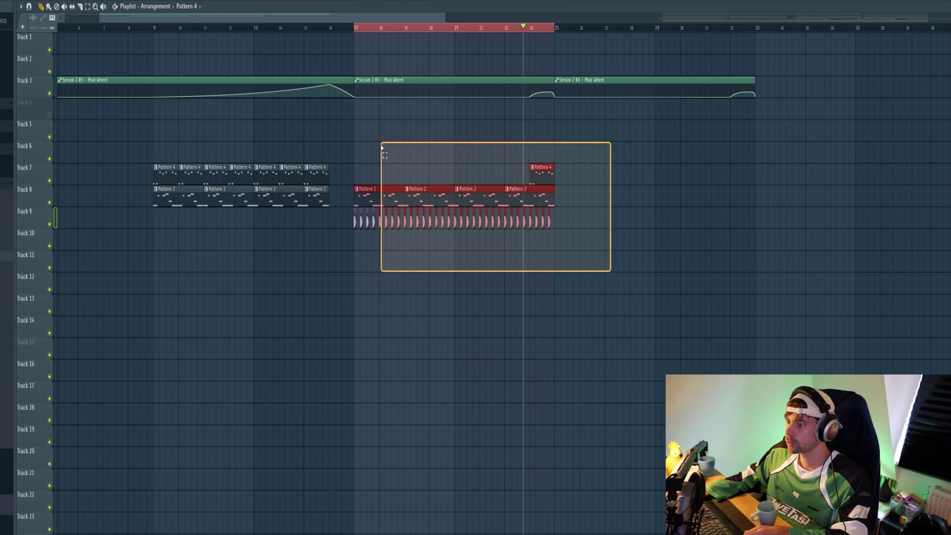
# Duplicate the selected bar 17–24 clips on Tracks 7 to 9 into bars 25–32 and play back the section
pyautogui.hotkey('ctrl', 'b')
pyautogui.press('space')
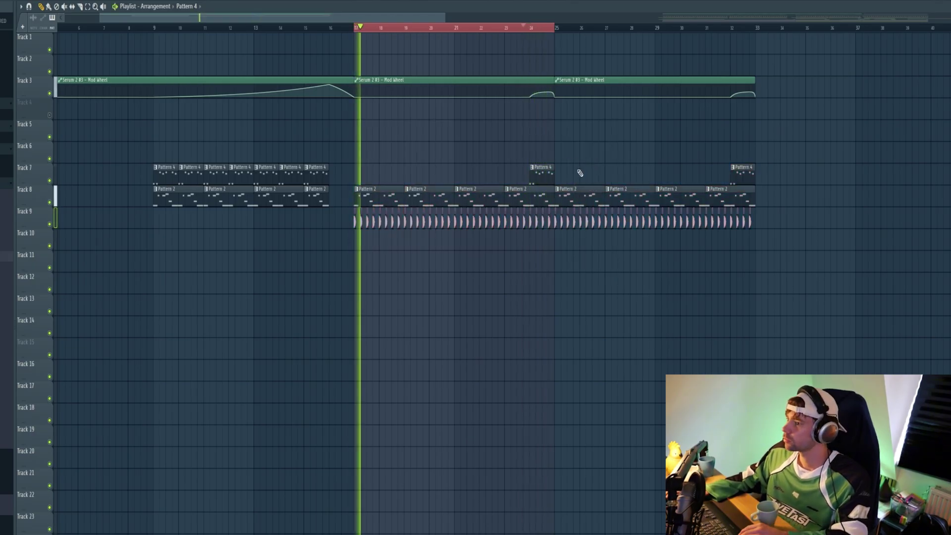
pyautogui.press('space')
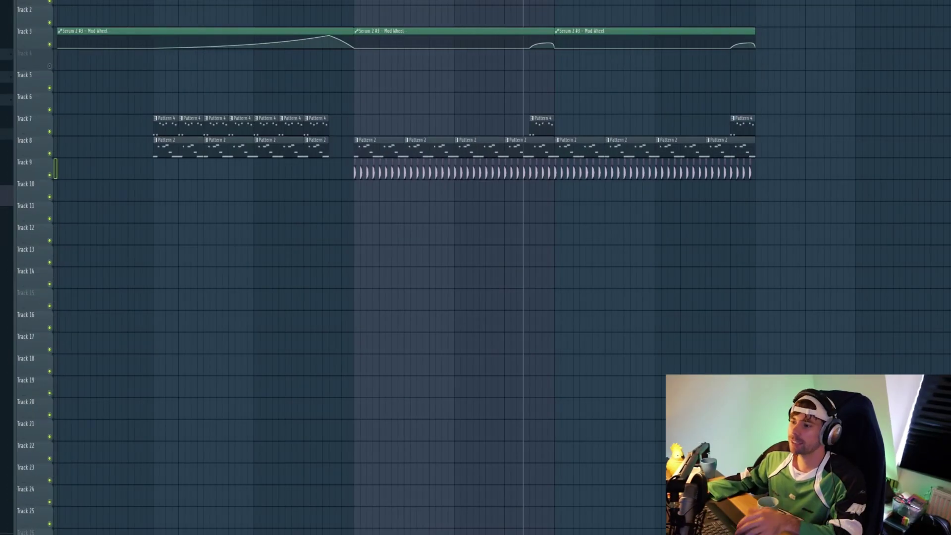
# Place Afterhours - Open Hat 05 on the first offbeat of bar 17 on Track 11 and lengthen the sample's fade-out
pyautogui.scroll(10, 378, 215)
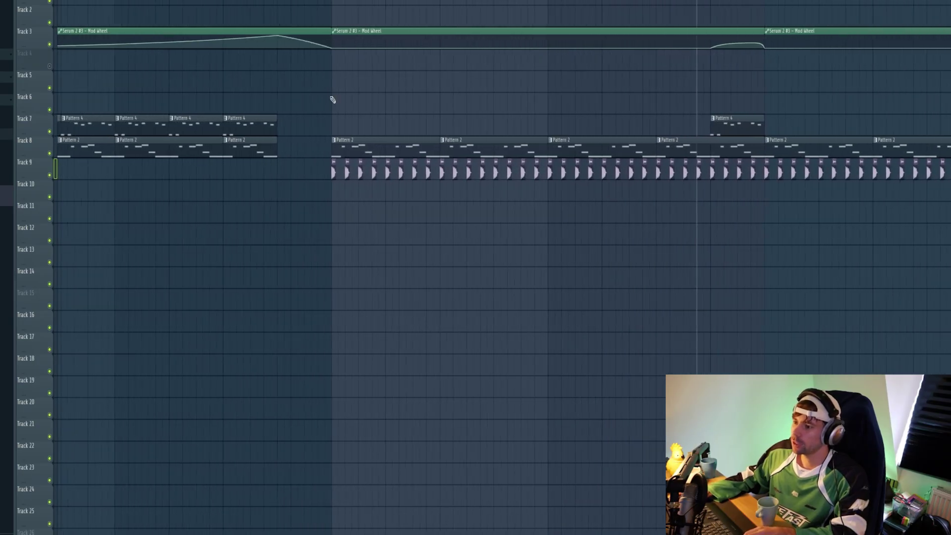
pyautogui.scroll(2, 387, 247)
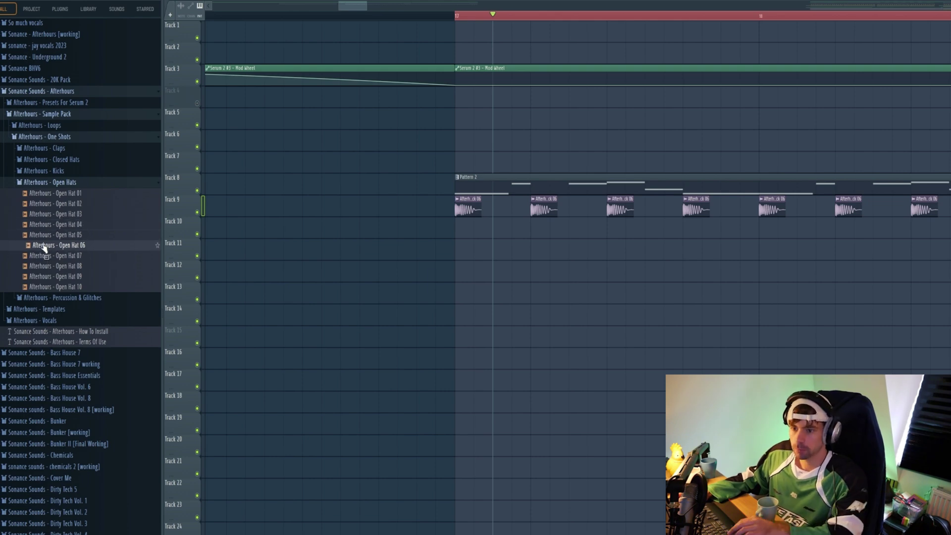
pyautogui.moveTo(573, 295); pyautogui.dragTo(480, 253)
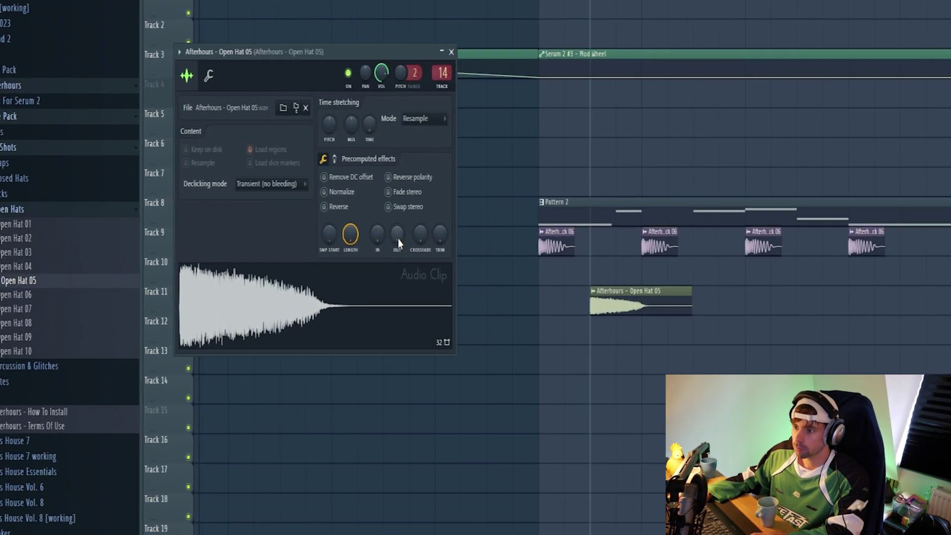
pyautogui.moveTo(398, 239); pyautogui.dragTo(398, 205)
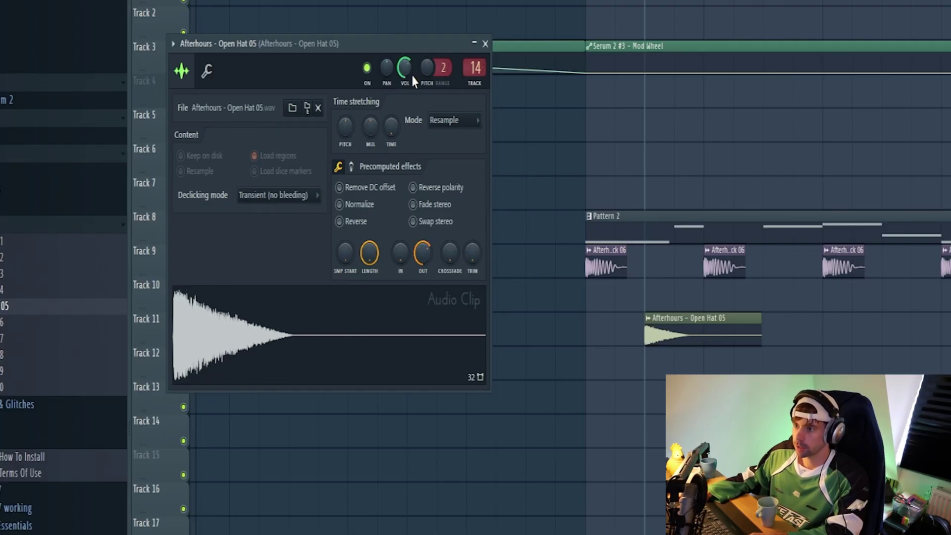
# Layer Closed Hat 02 under the offbeat open hats on Track 12 and add Clap 01 on beats 2 and 4 on Track 13
pyautogui.click(81, 184)
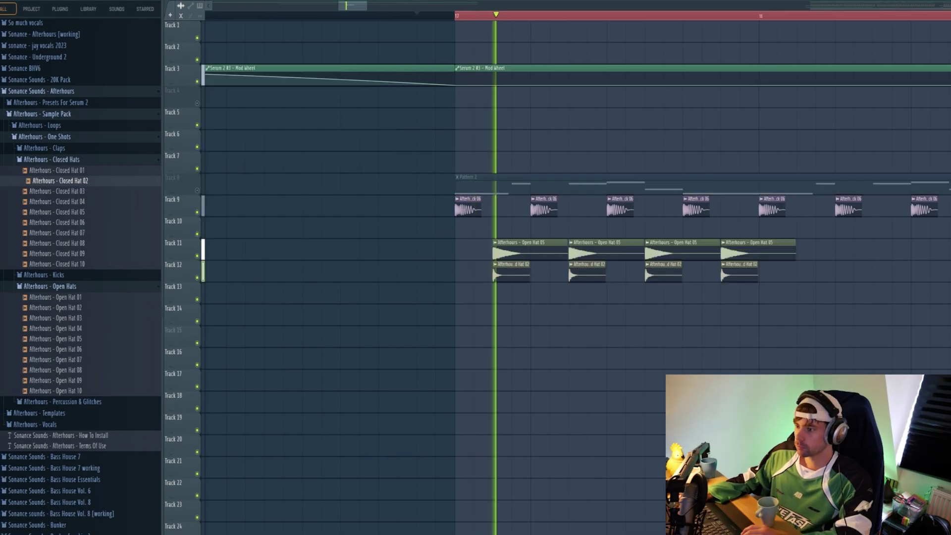
pyautogui.press('space')
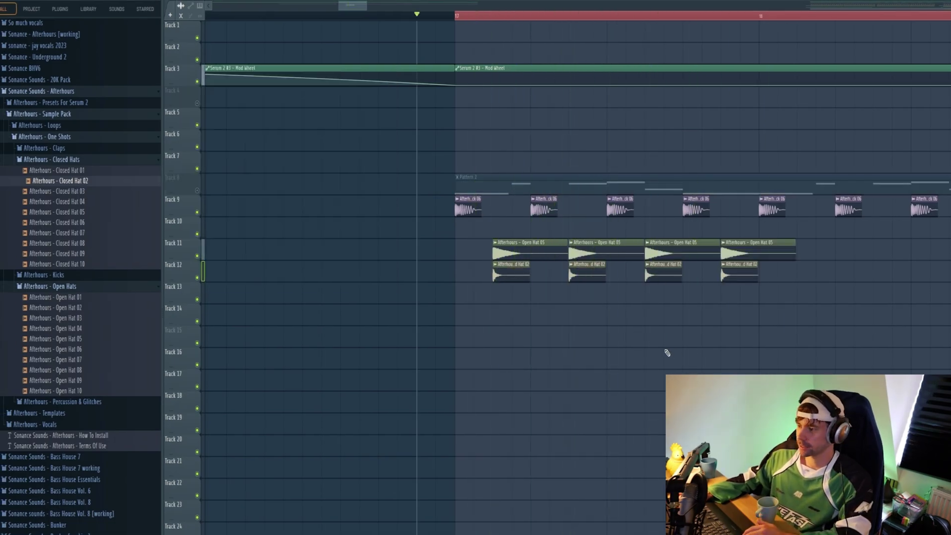
pyautogui.click(45, 148)
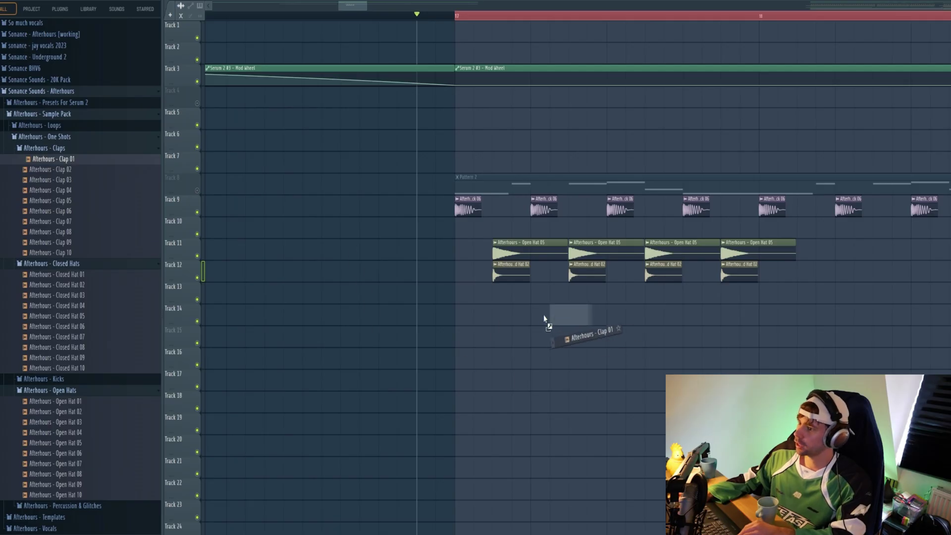
pyautogui.moveTo(687, 320); pyautogui.dragTo(688, 298)
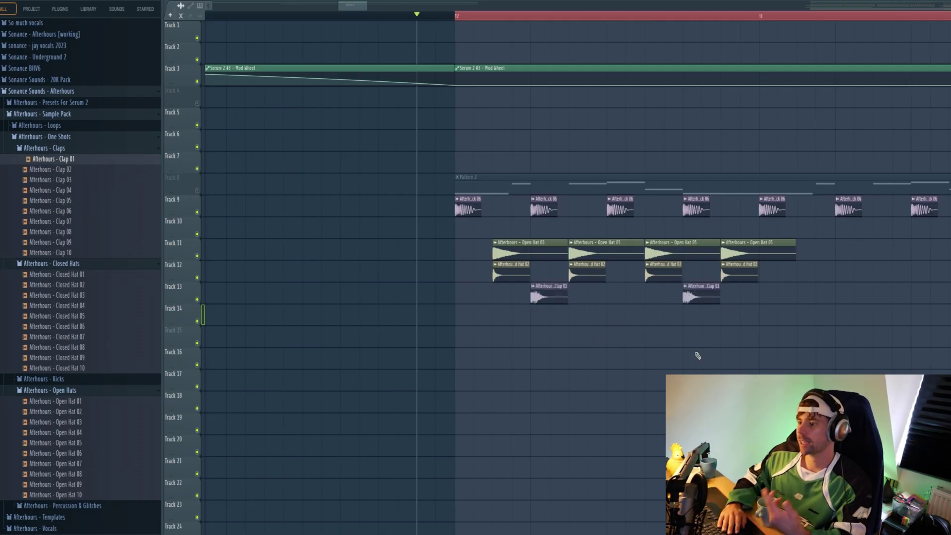
pyautogui.press('space')
pyautogui.press('space')
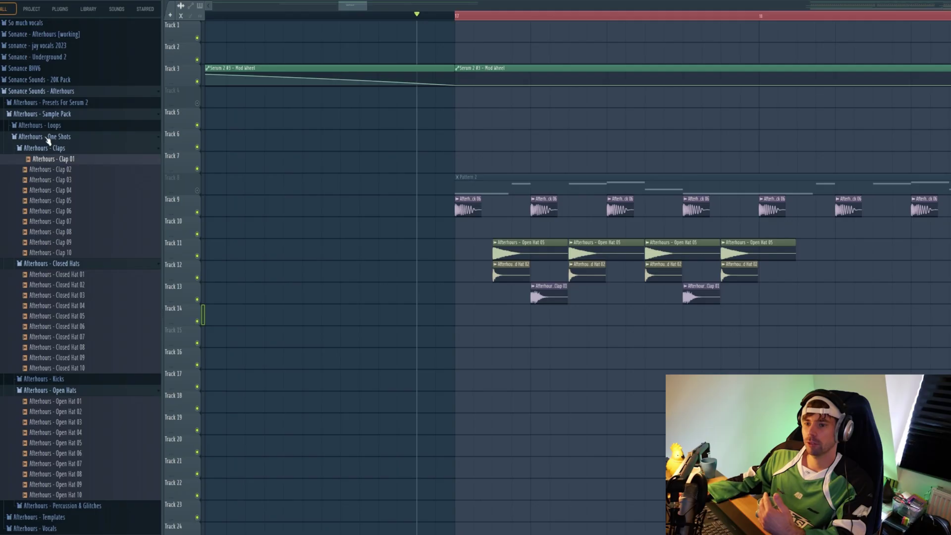
# Add Afterhours - Top Loop 03 [130 BPM] from the Top Loops folder to Track 14 at bar 17 and audition it
pyautogui.click(49, 125)
pyautogui.click(56, 149)
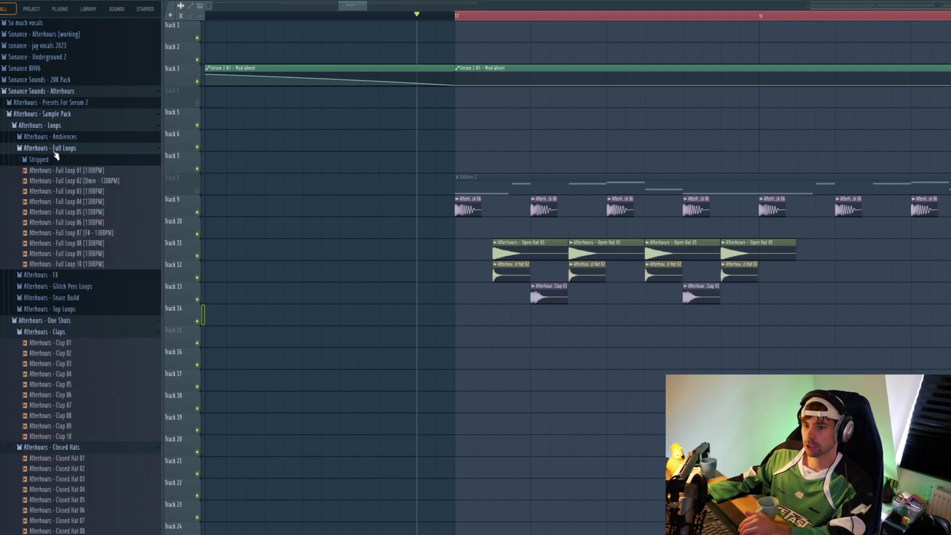
pyautogui.click(53, 193)
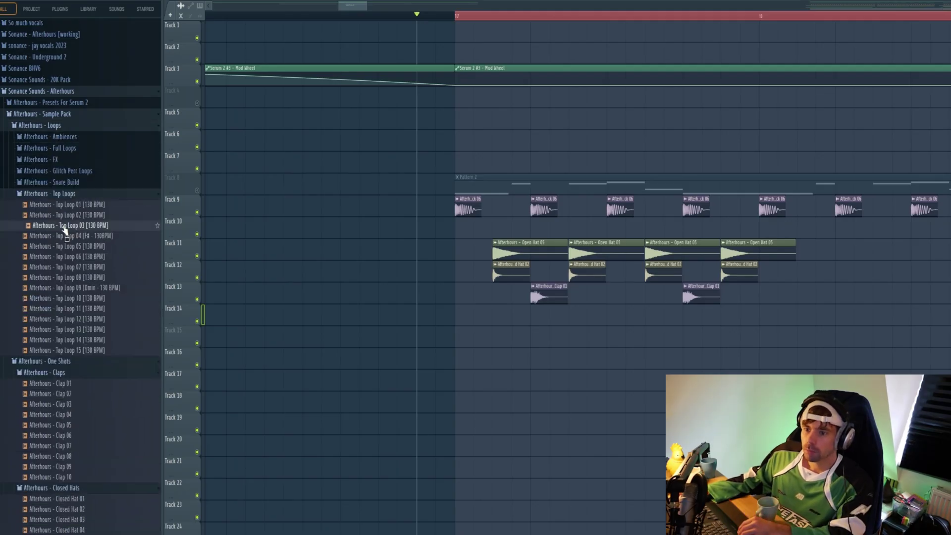
pyautogui.moveTo(63, 228); pyautogui.dragTo(452, 324)
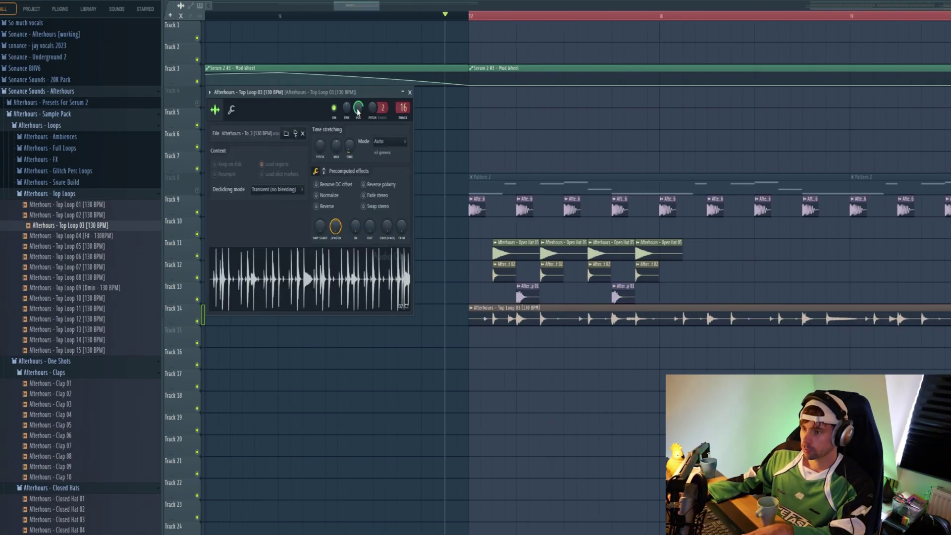
pyautogui.press('space')
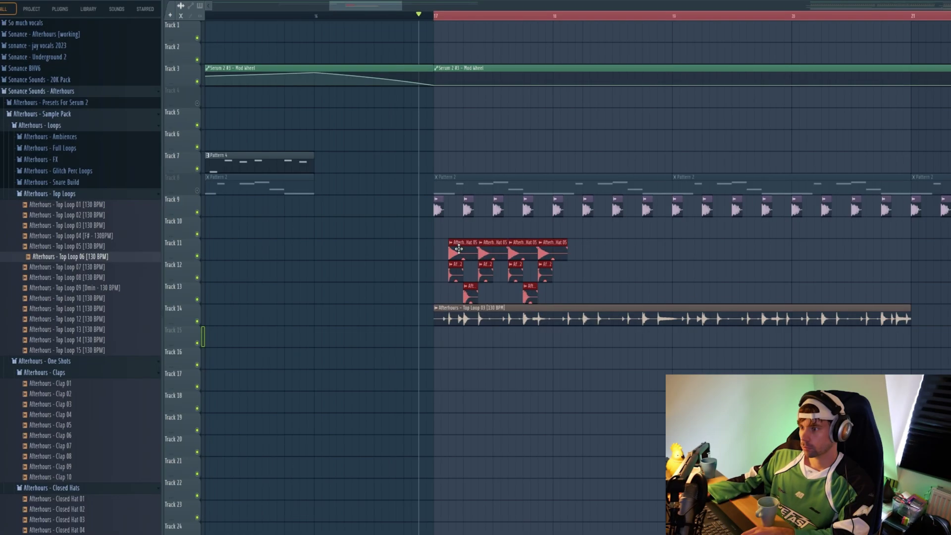
# Duplicate the one-bar hat and clap groups on Tracks 11 to 13 to fill bars 17–20, and play back the drums
pyautogui.moveTo(459, 249); pyautogui.dragTo(579, 250)
pyautogui.moveTo(749, 302); pyautogui.dragTo(455, 242)
pyautogui.moveTo(457, 250); pyautogui.dragTo(696, 251)
pyautogui.keyDown('ctrl'); pyautogui.click(625, 393); pyautogui.keyUp('ctrl')
pyautogui.press('space')
pyautogui.scroll(-5, 626, 393)
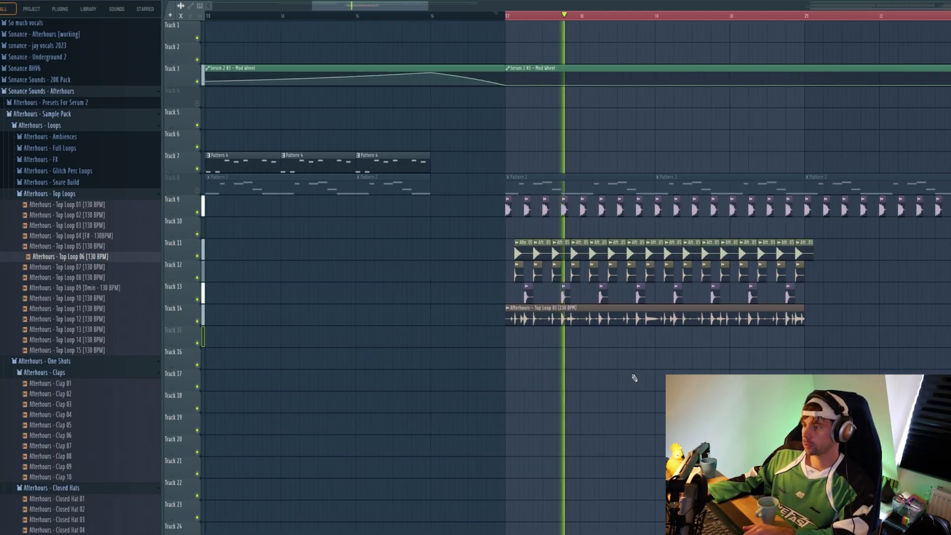
# Examine the FabFilter Pro-C 2 and BitterSweet v3 effects on the Drumbuss mixer track while the drums play
pyautogui.press('F9')
pyautogui.press('space')
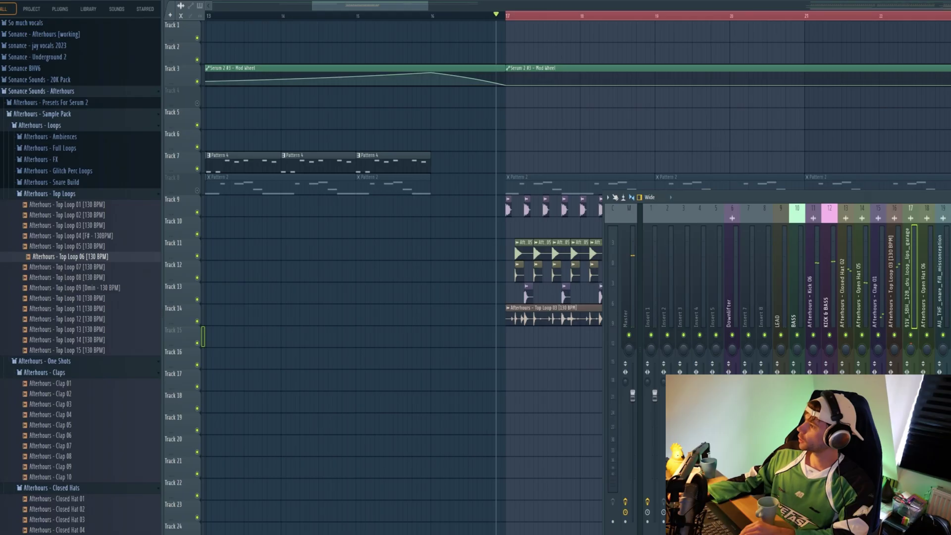
pyautogui.press('space')
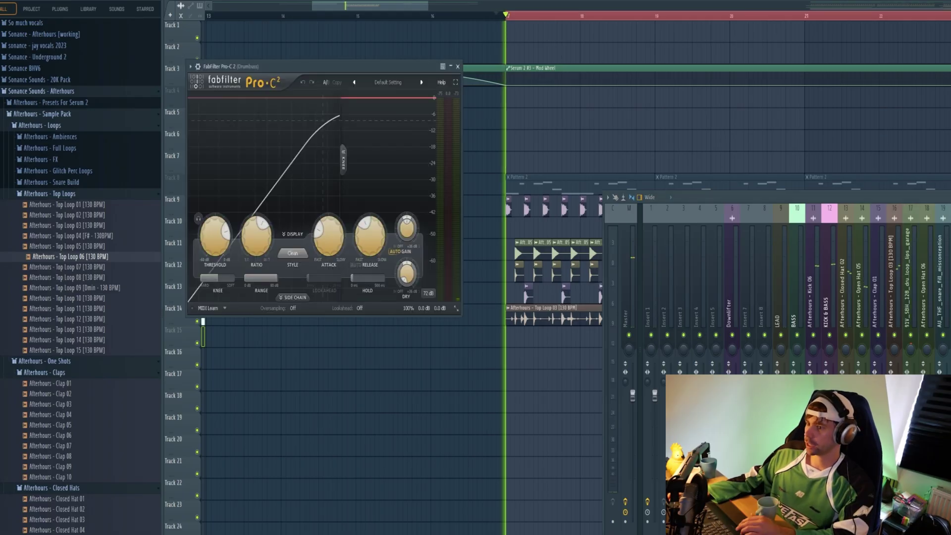
pyautogui.press('space')
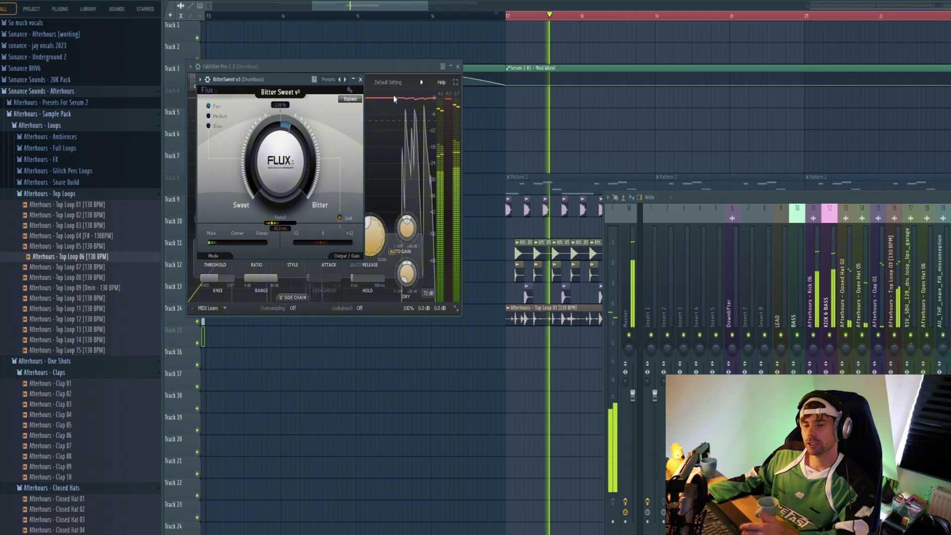
pyautogui.press('F12')
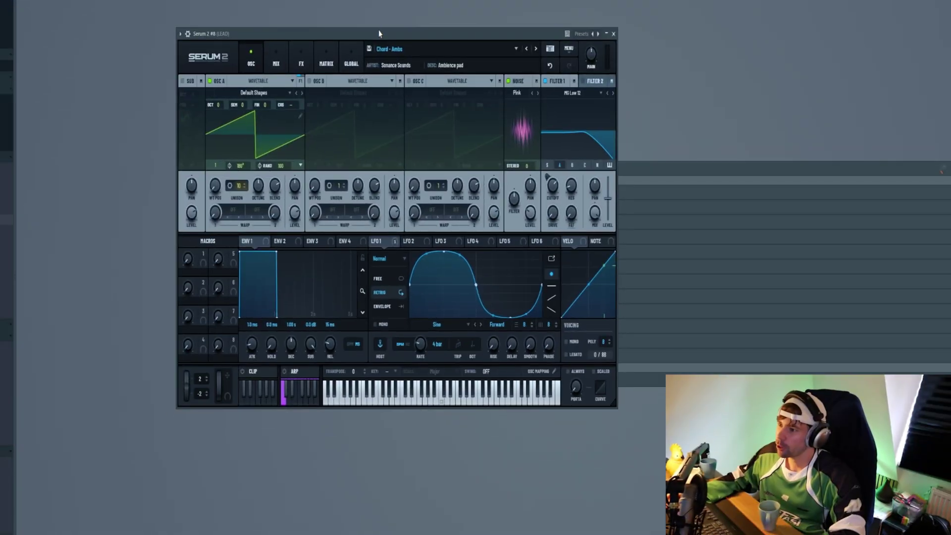
# Adjust the LFO 1 rate of the Chord - Ambs patch in Serum 2
pyautogui.moveTo(379, 33); pyautogui.dragTo(384, 34)
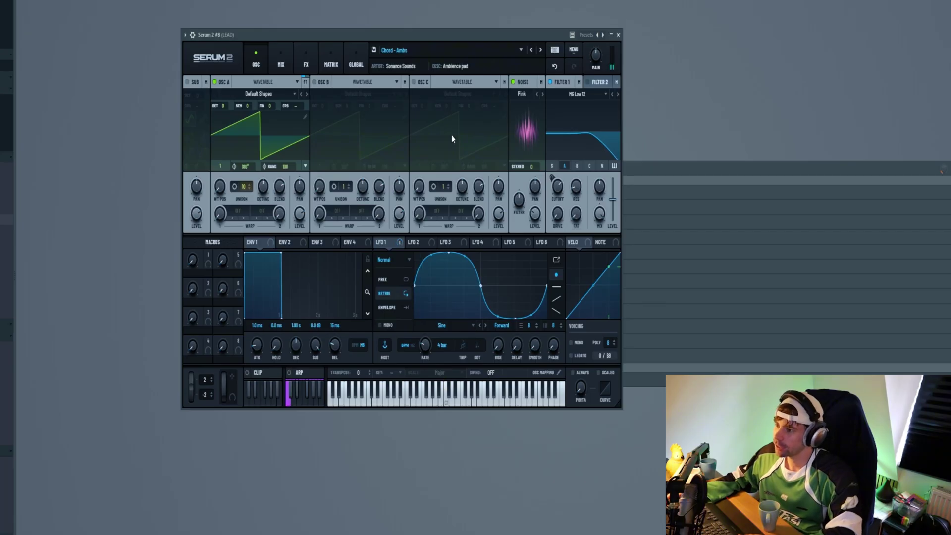
pyautogui.moveTo(425, 344); pyautogui.dragTo(424, 302)
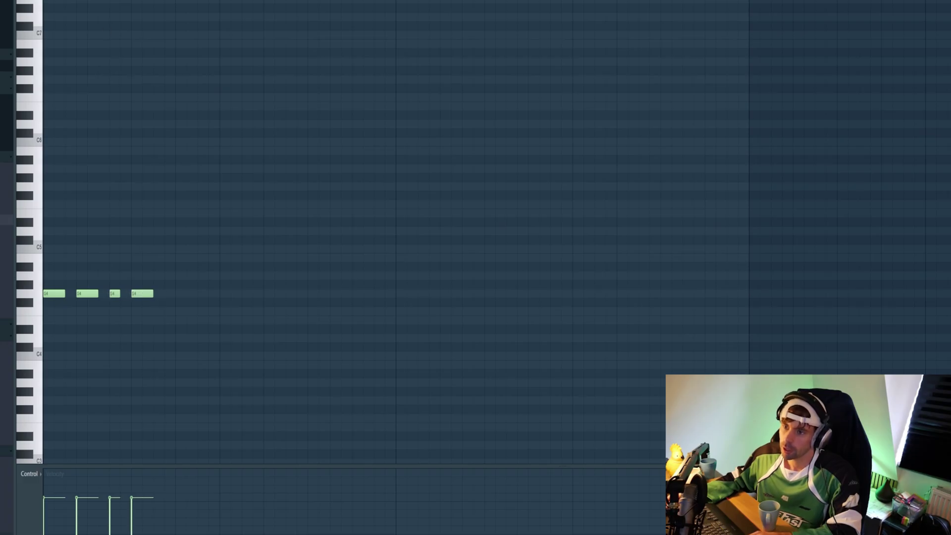
# Complete the one-bar G4 rhythm with two more short notes and duplicate it into the second bar
pyautogui.scroll(-3, 172, 259)
pyautogui.press('space')
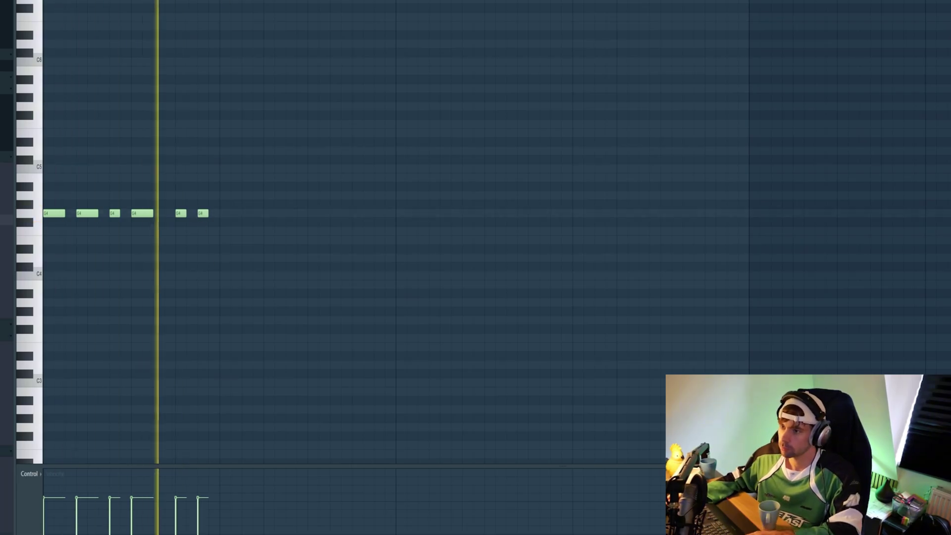
pyautogui.hotkey('ctrl', 'b')
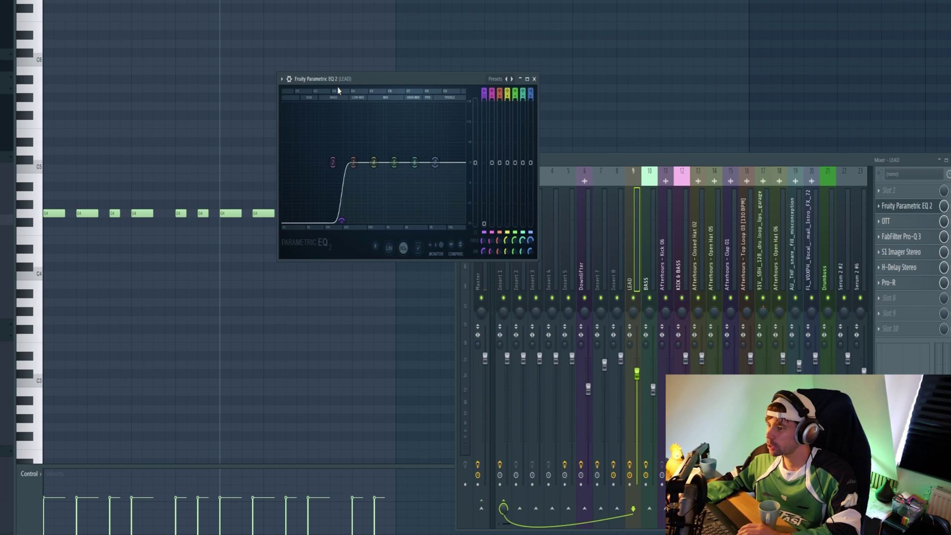
# Examine the LEAD track's effect chain during playback: OTT, FabFilter Pro-Q 3, S1 Imager Stereo, H-Delay Stereo and Pro-R
pyautogui.press('space')
pyautogui.click(886, 221)
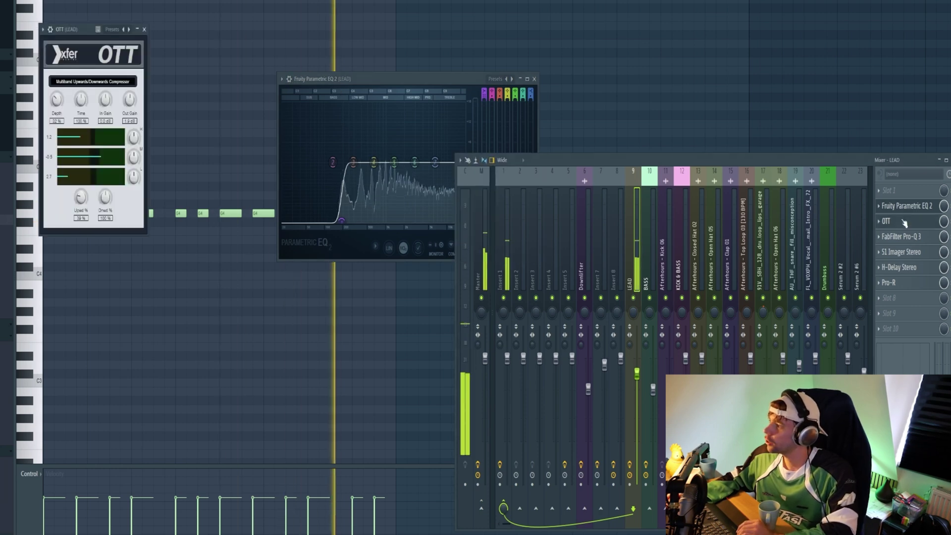
pyautogui.moveTo(75, 30); pyautogui.dragTo(472, 98)
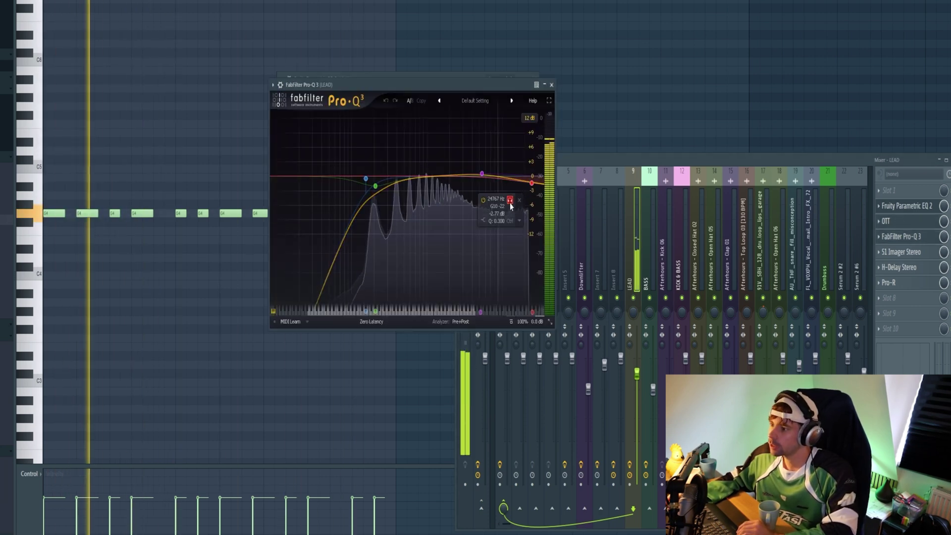
pyautogui.click(510, 203)
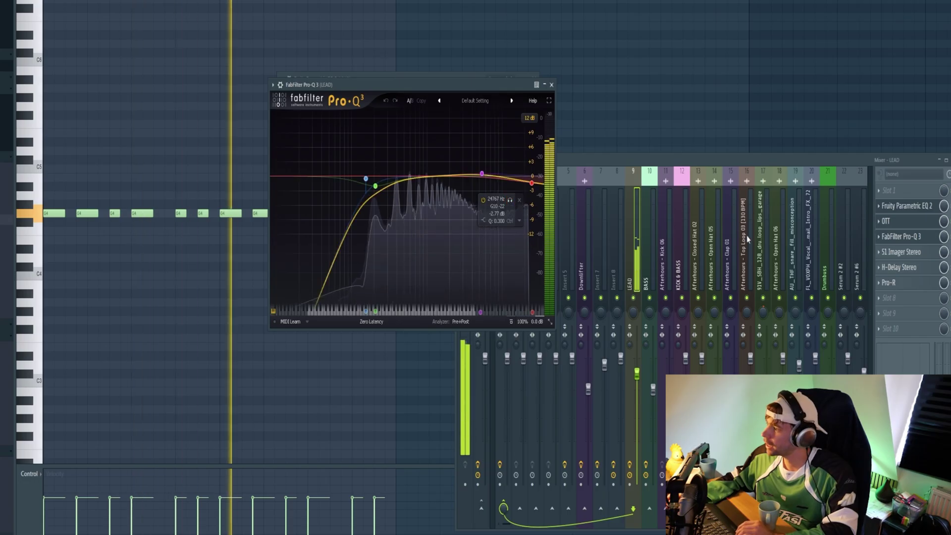
pyautogui.click(901, 252)
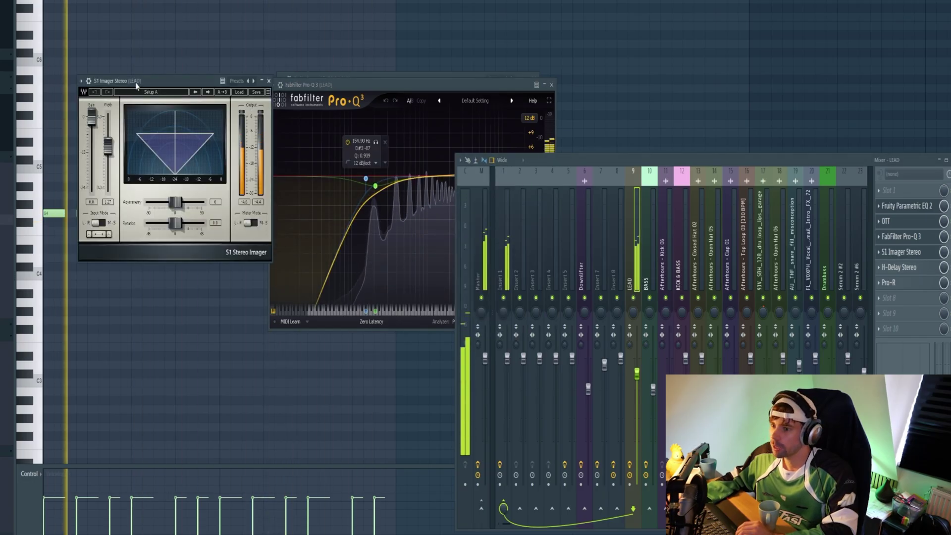
pyautogui.click(900, 267)
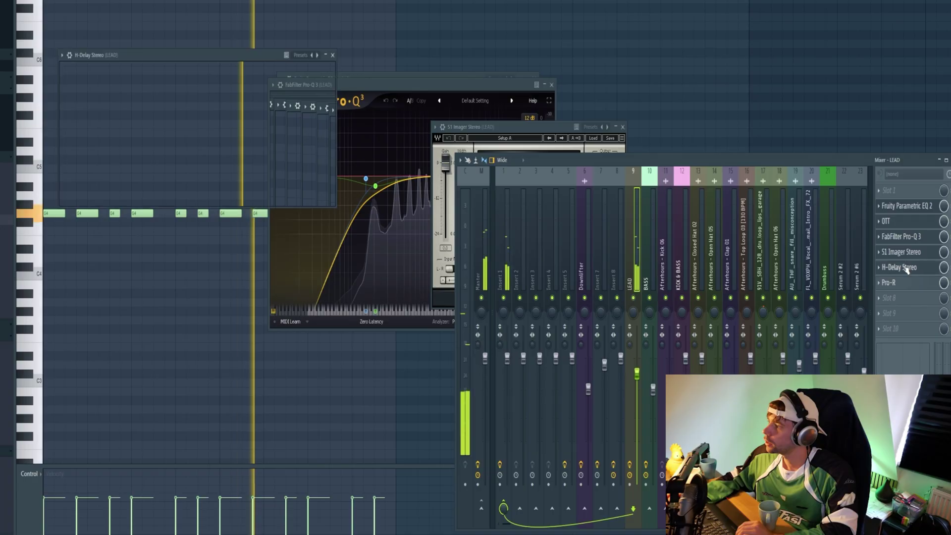
pyautogui.click(889, 283)
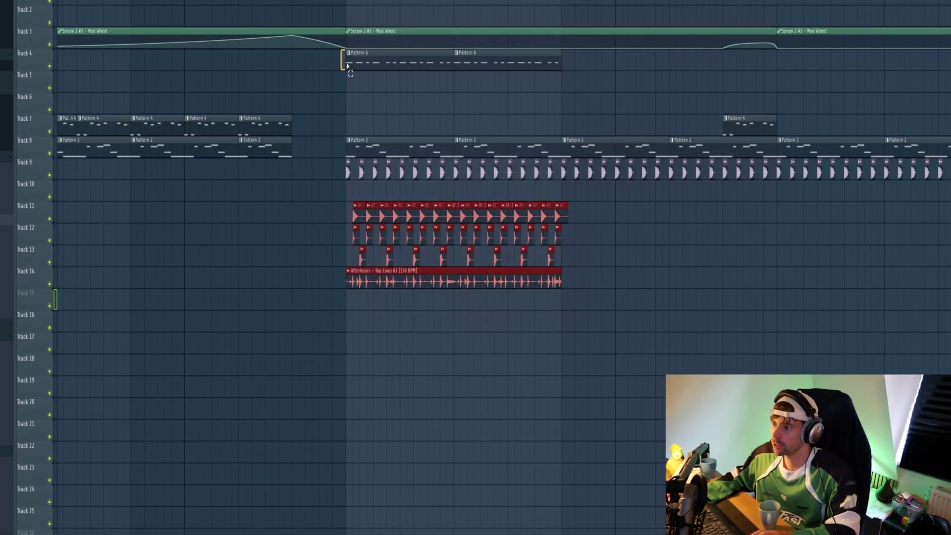
# Duplicate the Pattern 6 clips on Track 4 and the drum clips on Tracks 11 to 14 into bars 21–24
pyautogui.moveTo(389, 59); pyautogui.dragTo(606, 62)
pyautogui.click(579, 95)
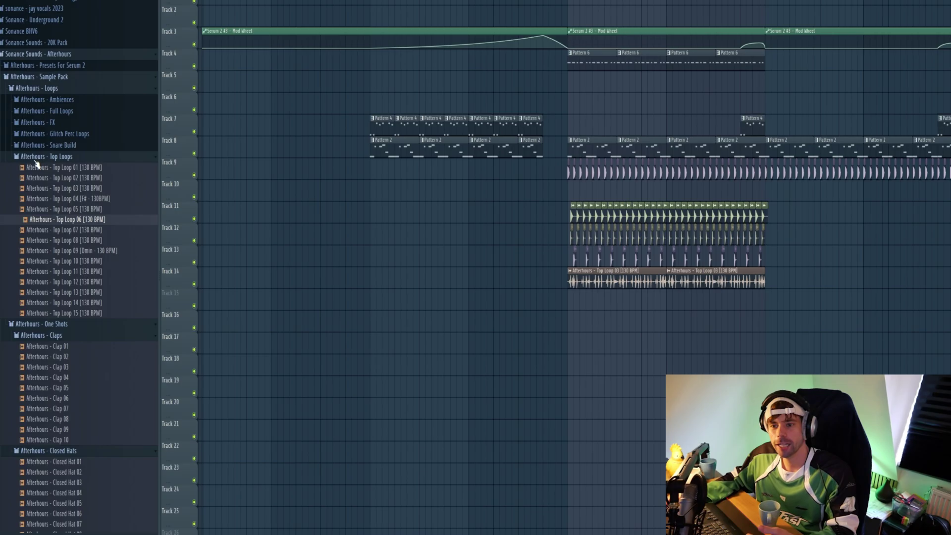
# Place the wet lead vocal of I'm Gonna Dance [128 BPM - Amin] on Track 16 at bar 9 and open its sample settings
pyautogui.click(41, 79)
pyautogui.click(37, 100)
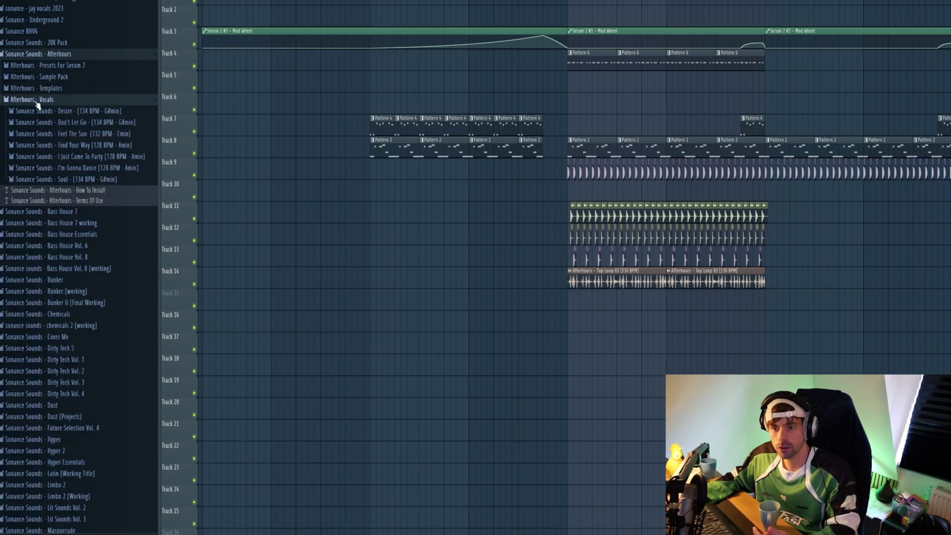
pyautogui.click(50, 167)
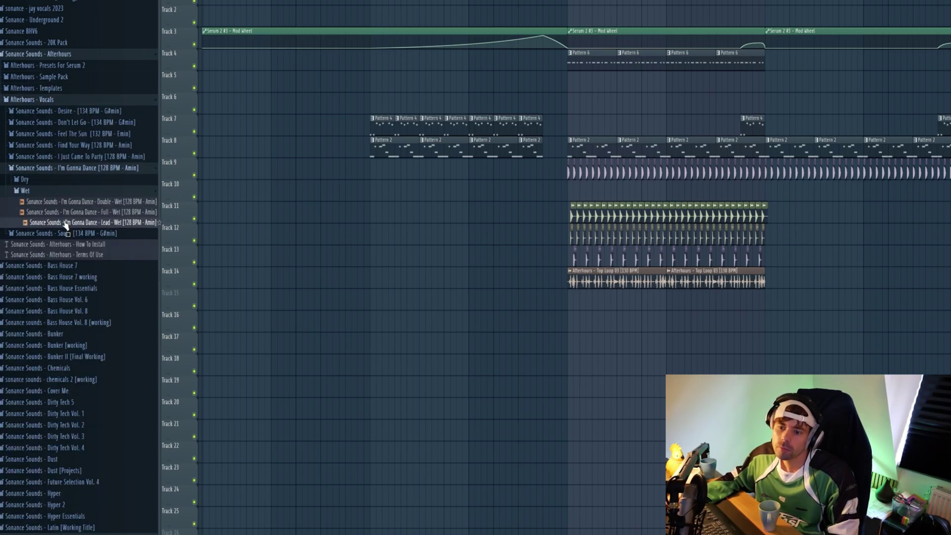
pyautogui.moveTo(66, 226); pyautogui.dragTo(389, 323)
pyautogui.doubleClick(390, 323)
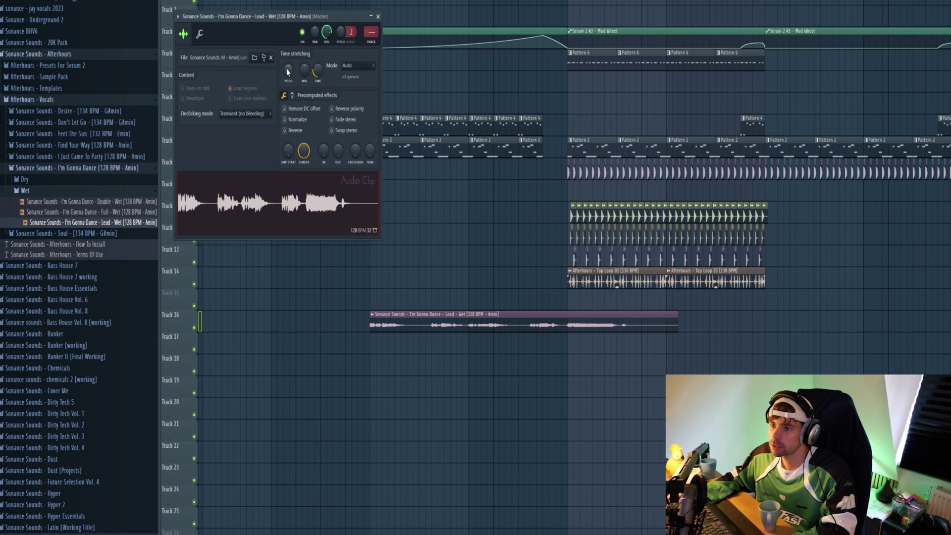
pyautogui.scroll(3, 371, 366)
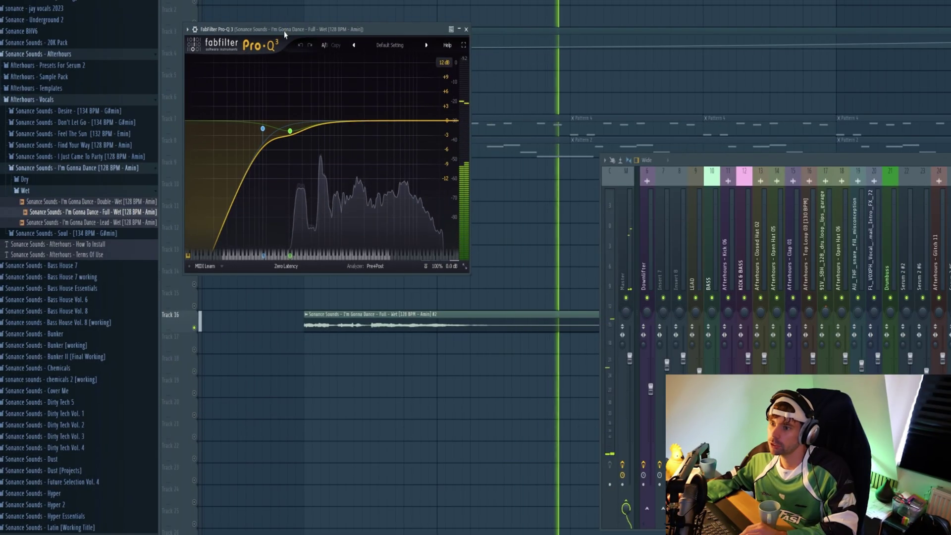
# Examine the full wet vocal's effect chain during playback, including FabFilter Pro-Q 3 and Nicky Romero Kickstart
pyautogui.moveTo(283, 42); pyautogui.dragTo(592, 79)
pyautogui.click(949, 210)
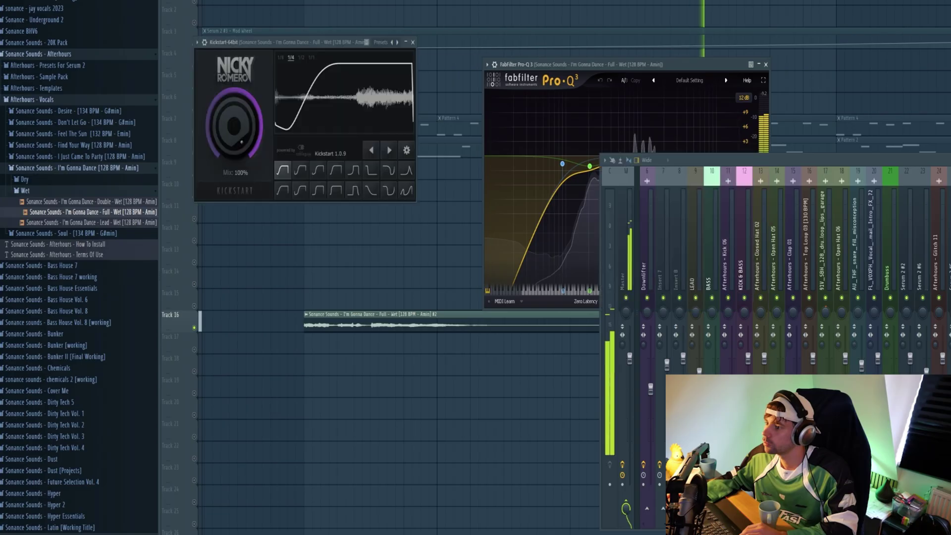
pyautogui.moveTo(295, 42); pyautogui.dragTo(606, 122)
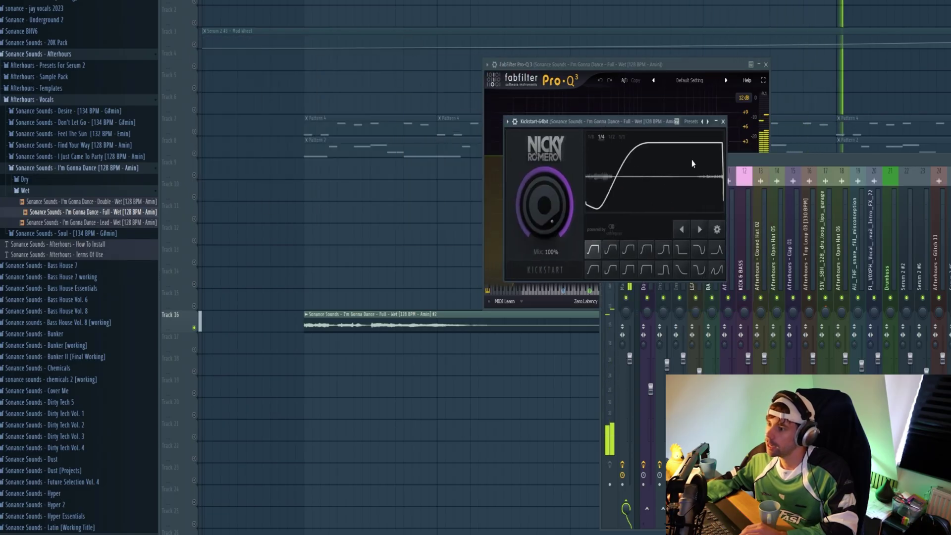
pyautogui.click(948, 221)
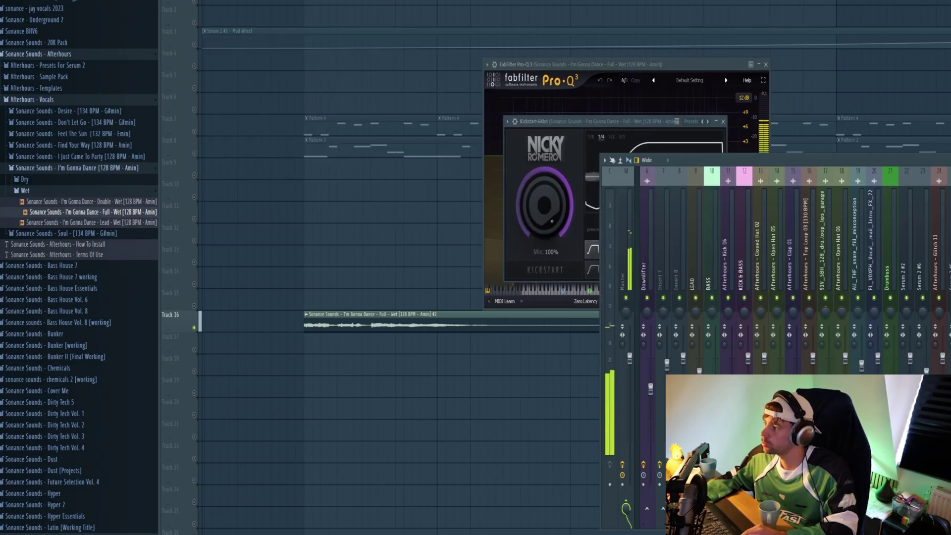
# Automate the vocal's Kickstart mix level on Track 17 to fall gradually until the drop and jump back up at bar 17
pyautogui.press('F5')
pyautogui.scroll(-2, 550, 327)
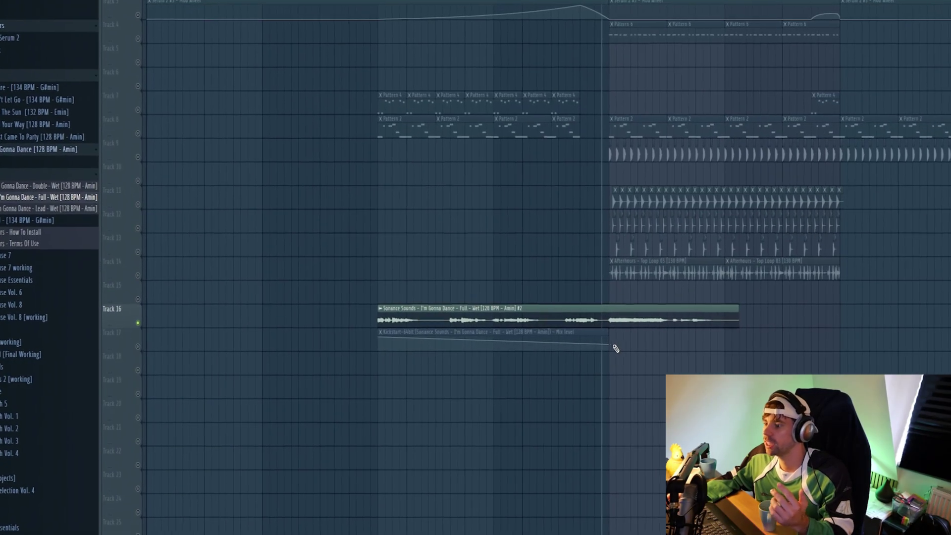
pyautogui.press('space')
pyautogui.click(137, 347)
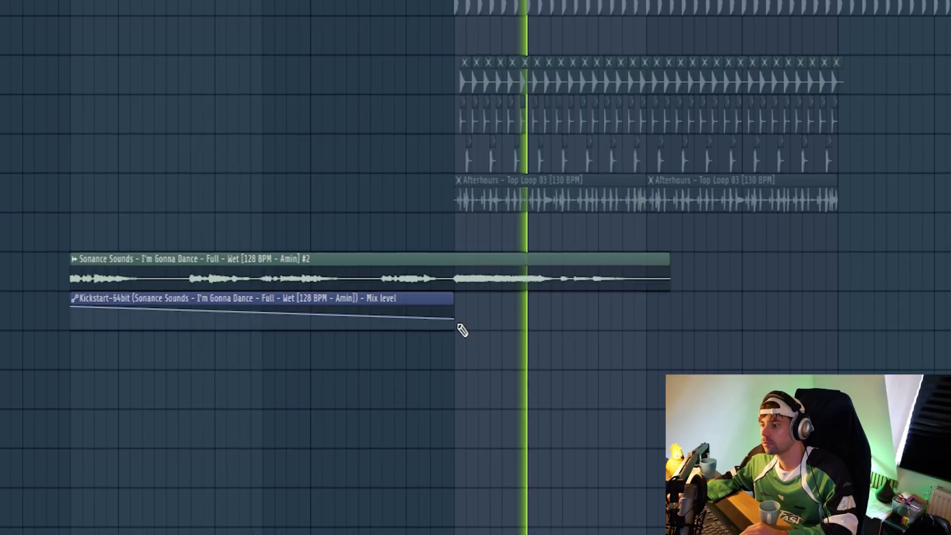
pyautogui.moveTo(454, 319); pyautogui.dragTo(454, 330)
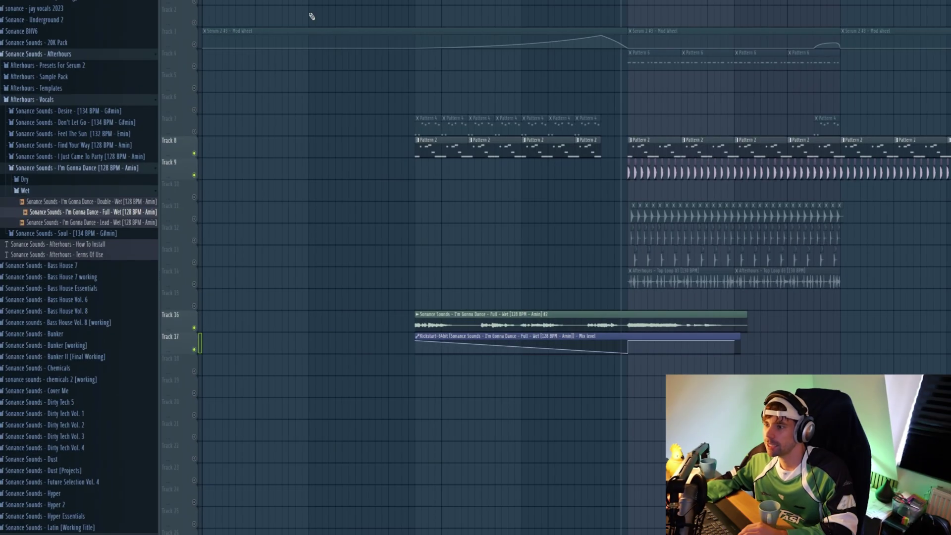
# Add a short rise ending at bar 21 to the Serum 2 mod wheel automation on Track 3 and play it
pyautogui.click(194, 45)
pyautogui.press('space')
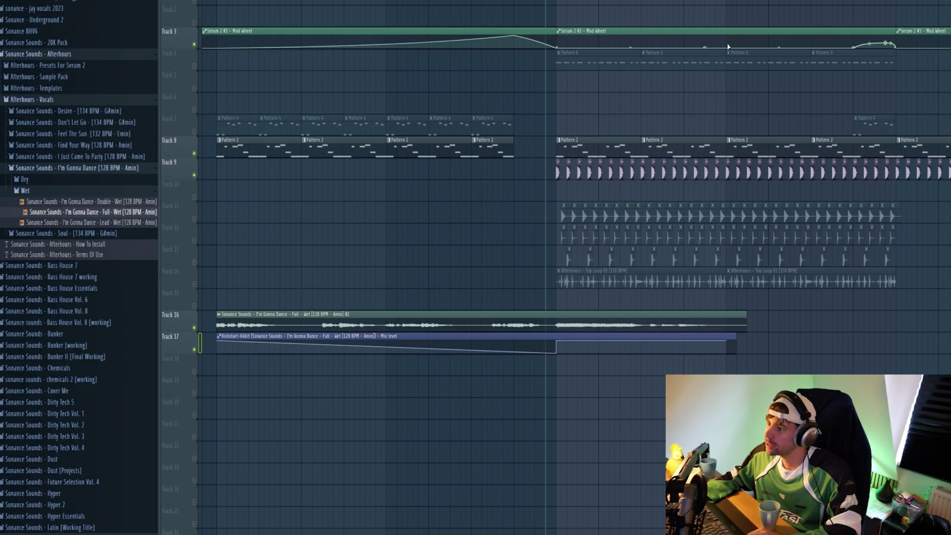
pyautogui.rightClick(727, 46)
pyautogui.click(729, 48)
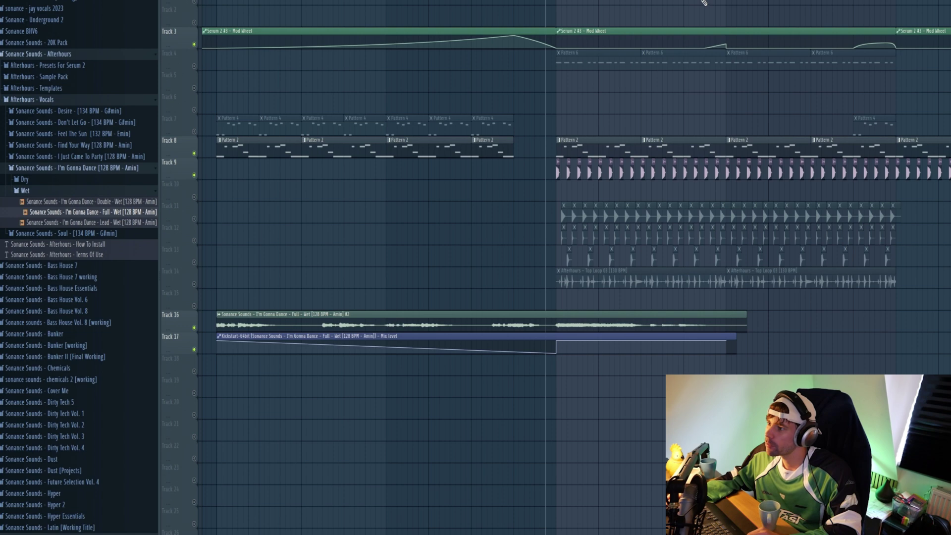
pyautogui.press('space')
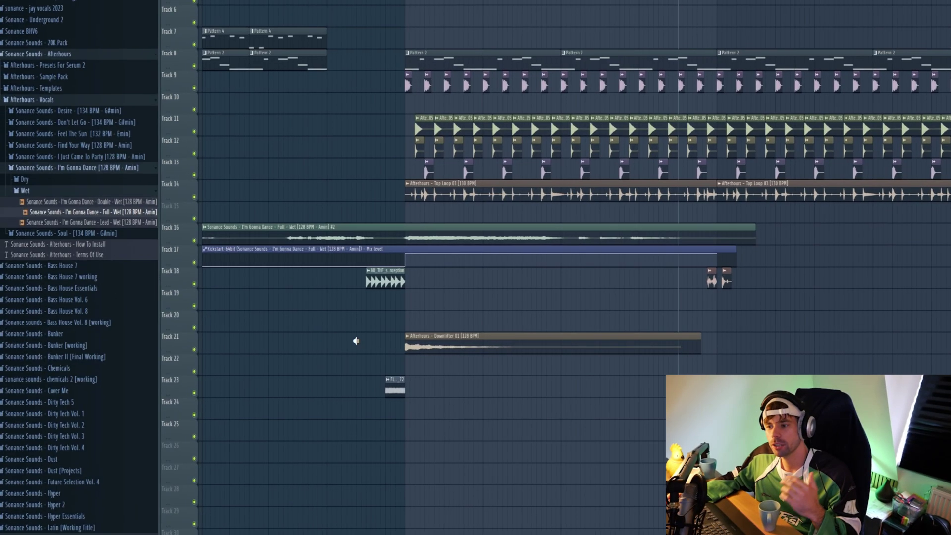
# Audition the transition sounds around the drop: the Track 18 fill, the Track 23 effect, the glitches and the faded-in vocal
pyautogui.scroll(1, 366, 281)
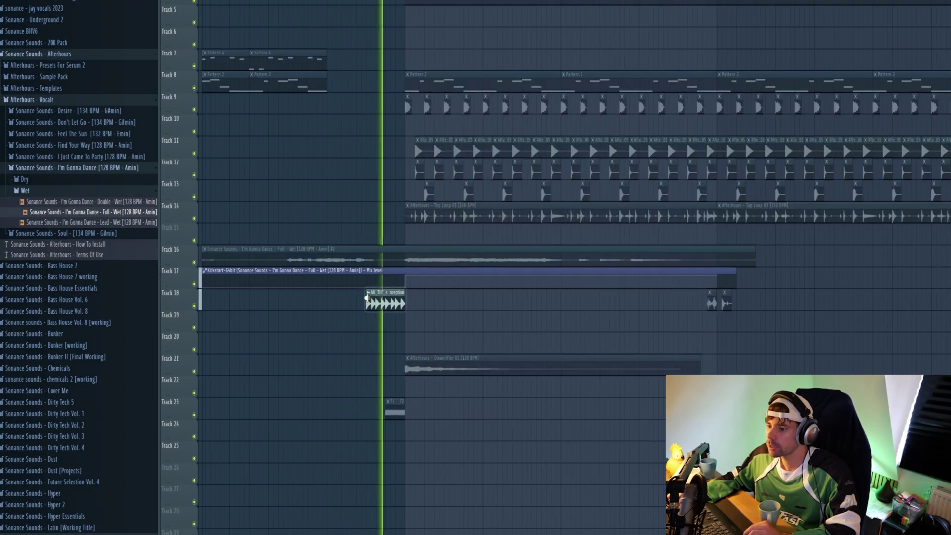
pyautogui.click(387, 409)
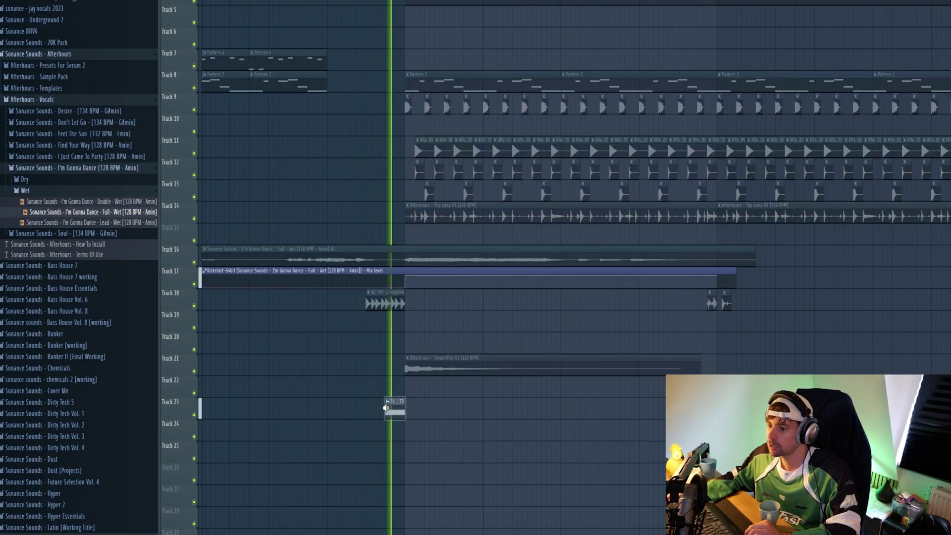
pyautogui.click(386, 409)
pyautogui.click(386, 408)
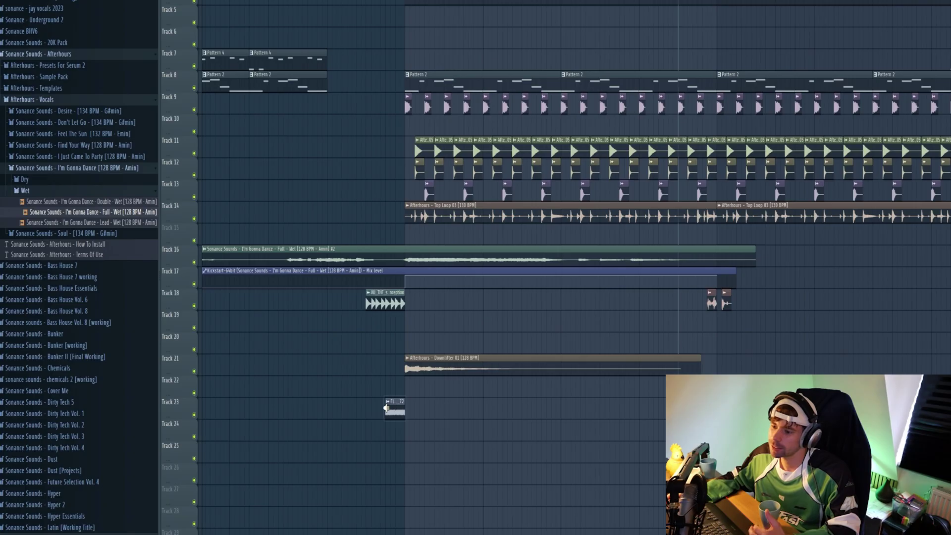
pyautogui.click(387, 408)
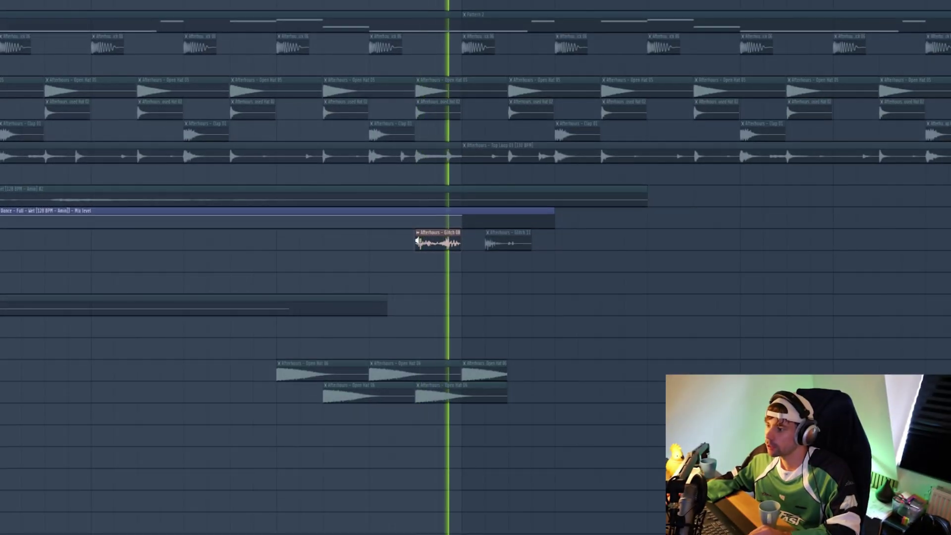
pyautogui.scroll(-3, 417, 242)
pyautogui.scroll(-2, 420, 243)
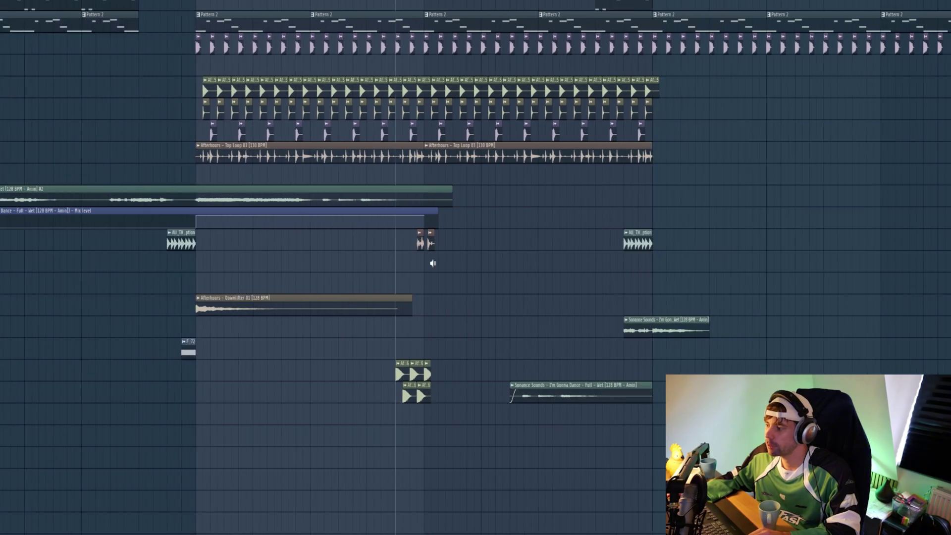
pyautogui.click(520, 386)
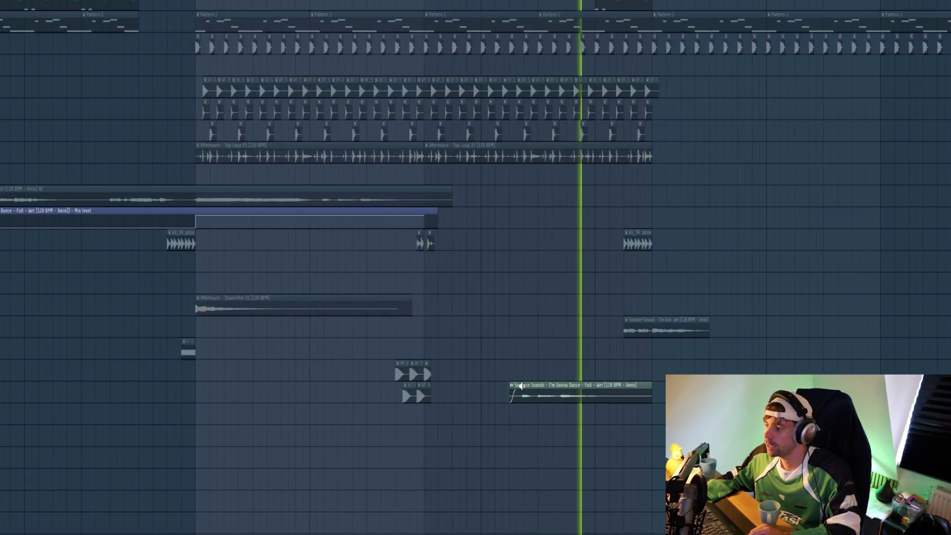
# Copy the drop's kick, hat, clap and top loop clips into bars 9–15, leaving bar 16 empty and ending the kicks at bar 13
pyautogui.moveTo(261, 100); pyautogui.dragTo(557, 227)
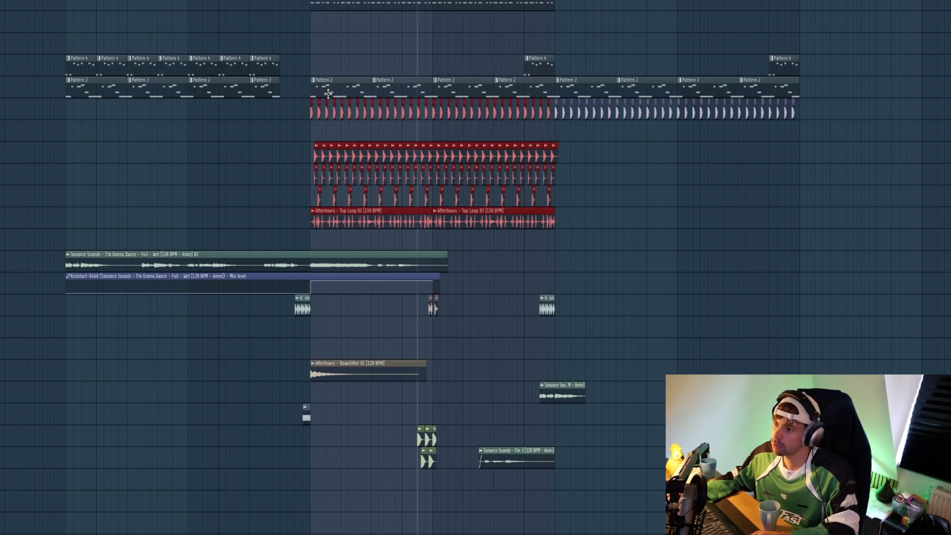
pyautogui.moveTo(329, 94); pyautogui.dragTo(87, 94)
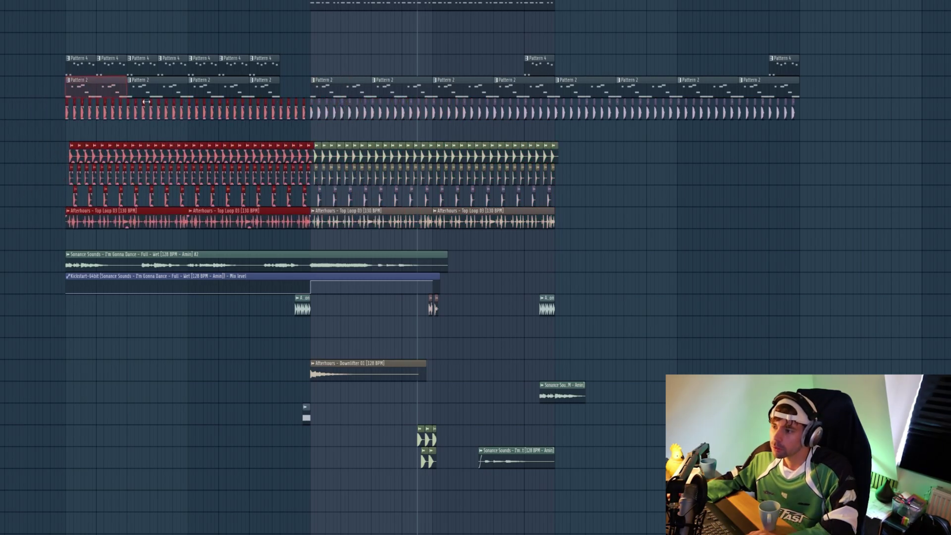
pyautogui.rightClick(282, 111)
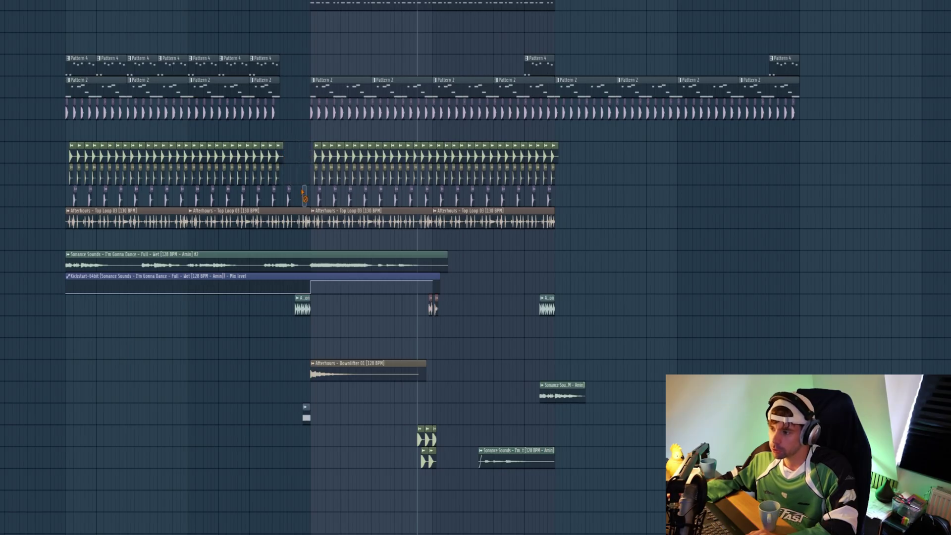
pyautogui.moveTo(307, 211); pyautogui.dragTo(277, 211)
pyautogui.rightClick(417, 111)
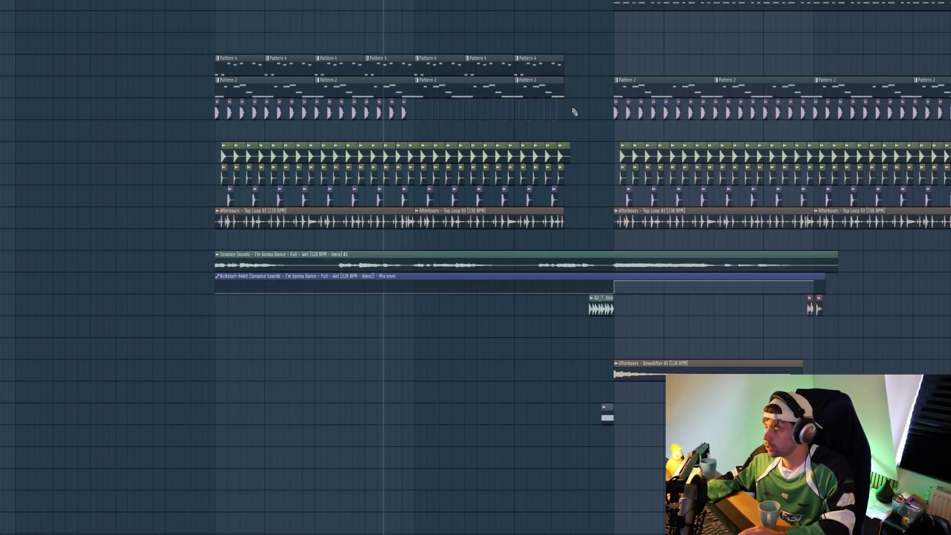
# Cut the Pattern 4 clips on Track 7 at bars 13, 14 and 15 down to half a bar each
pyautogui.press('space')
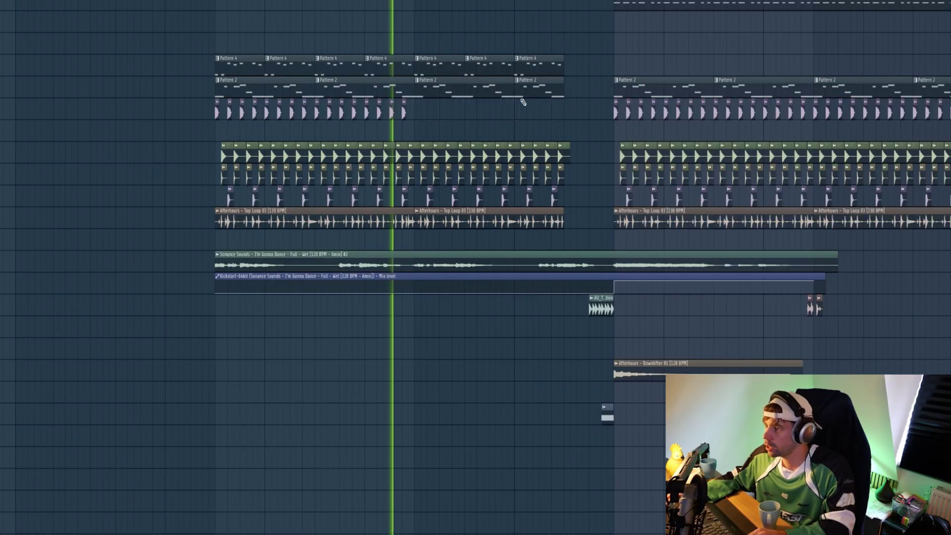
pyautogui.moveTo(462, 69); pyautogui.dragTo(437, 72)
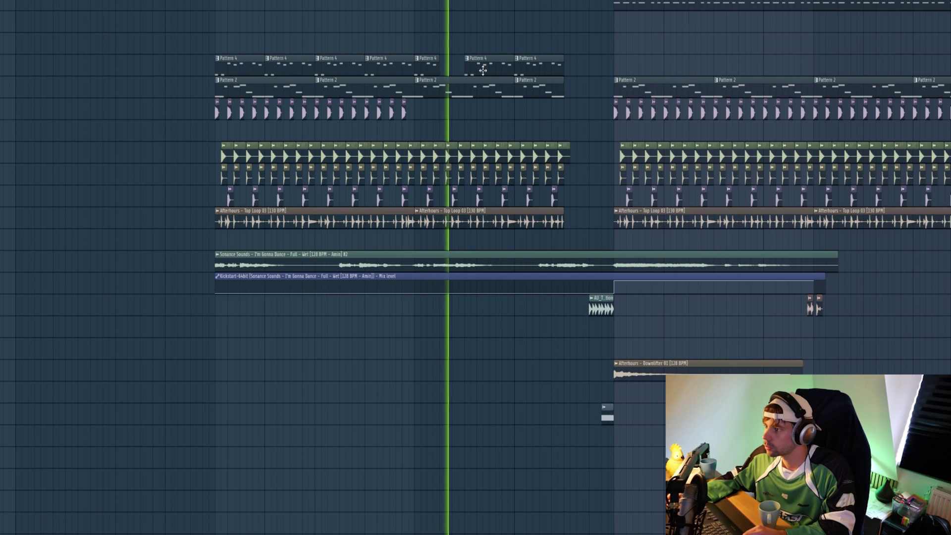
pyautogui.rightClick(532, 74)
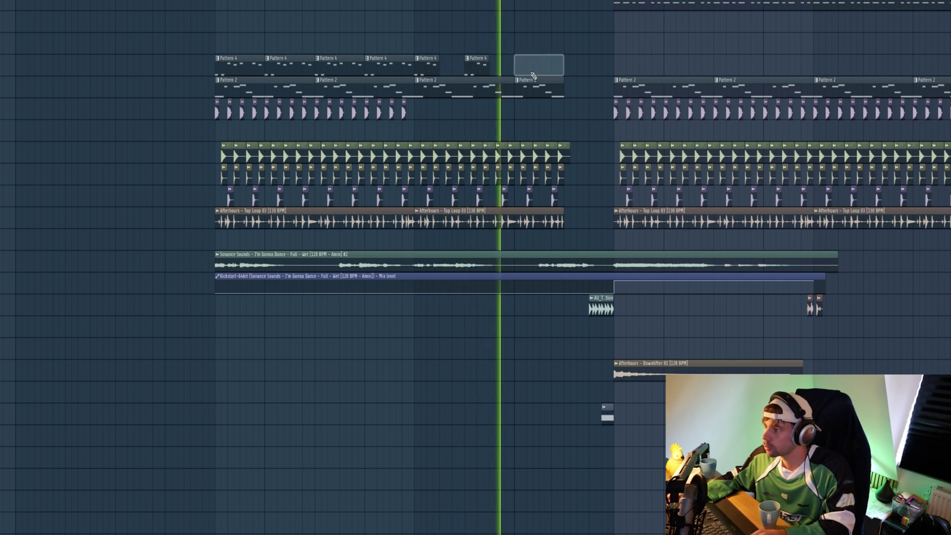
pyautogui.click(478, 66)
pyautogui.click(526, 70)
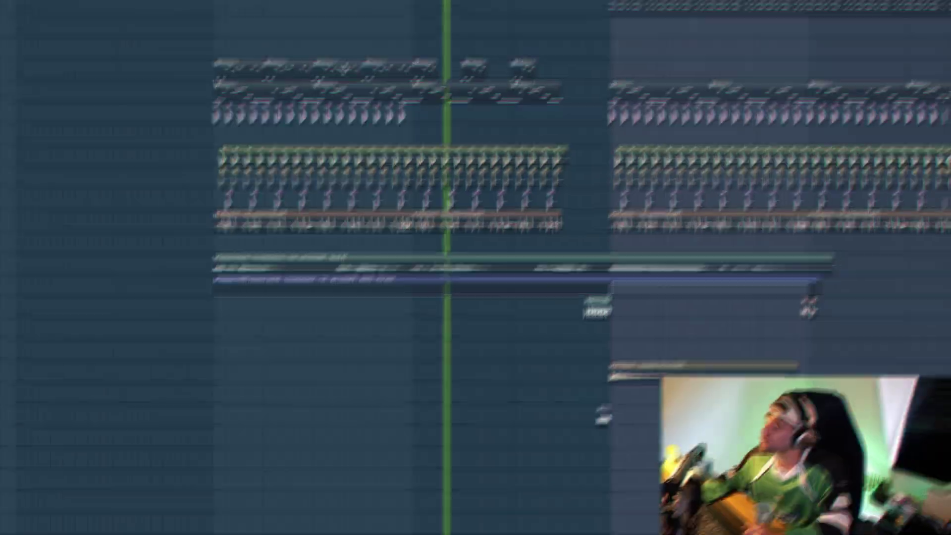
# Examine the section starting at bar 5 and the sample settings of the Track 22 vocal clip
pyautogui.scroll(1, 122, 276)
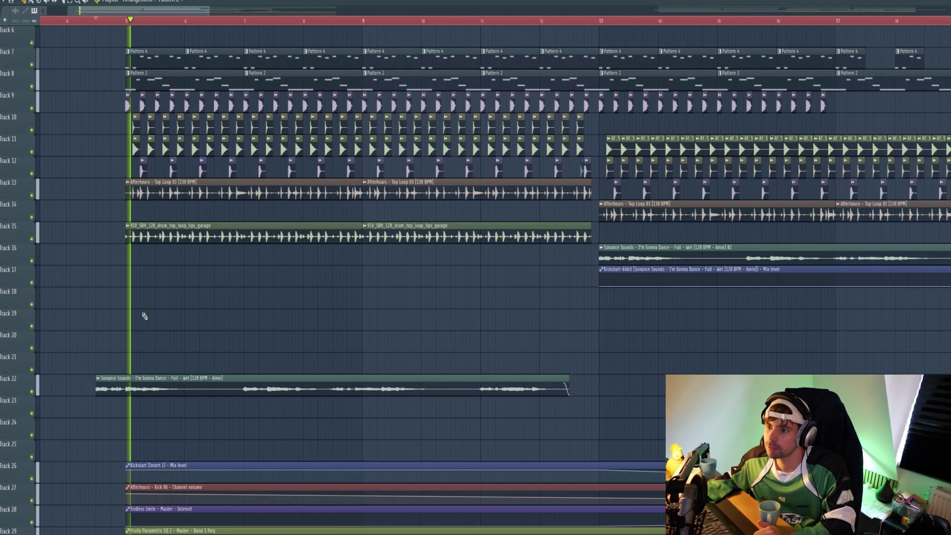
pyautogui.keyDown('ctrl'); pyautogui.scroll(-2, 181, 365); pyautogui.keyUp('ctrl')
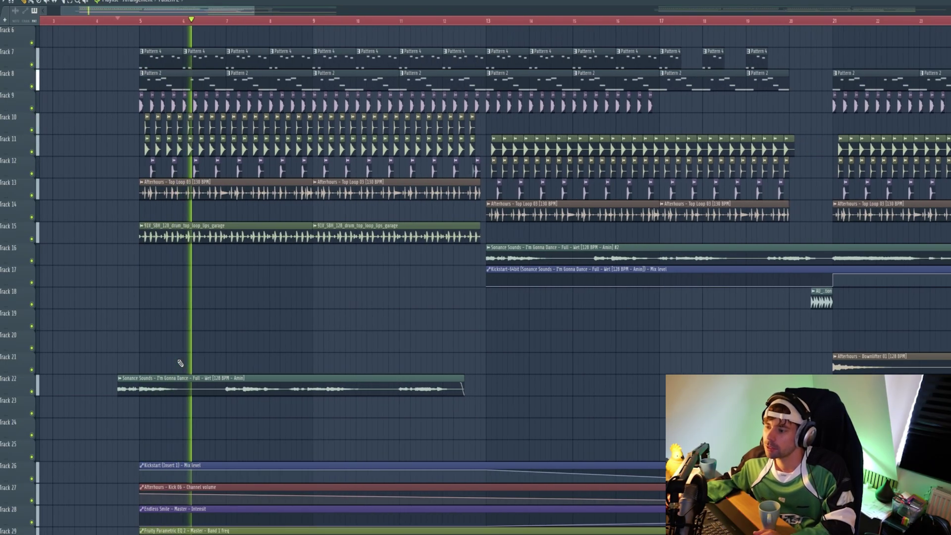
pyautogui.keyDown('ctrl'); pyautogui.scroll(-2, 177, 361); pyautogui.keyUp('ctrl')
pyautogui.press('space')
pyautogui.press('space')
pyautogui.doubleClick(239, 379)
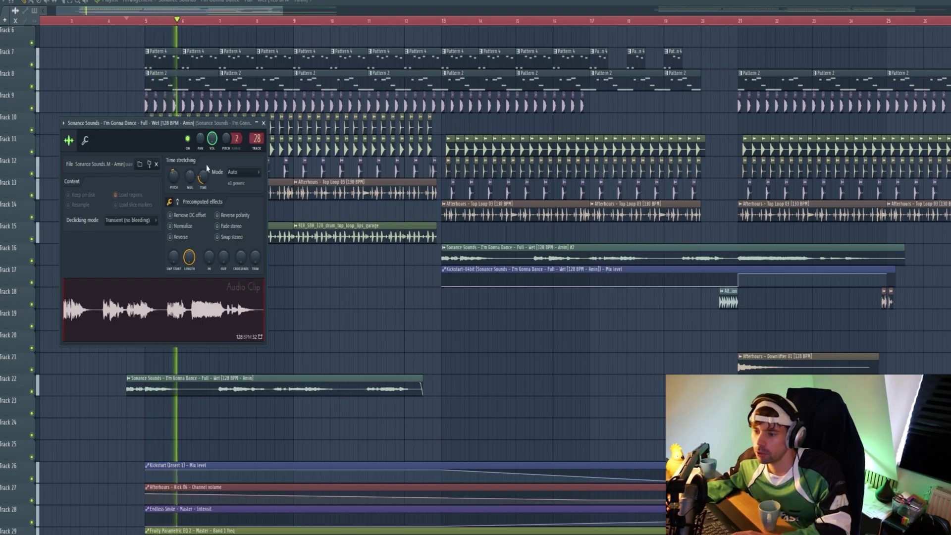
pyautogui.press('Escape')
# Examine the Fruity Parametric EQ 2 and Endless Smile effects on the Master channel during playback
pyautogui.scroll(-1, 207, 466)
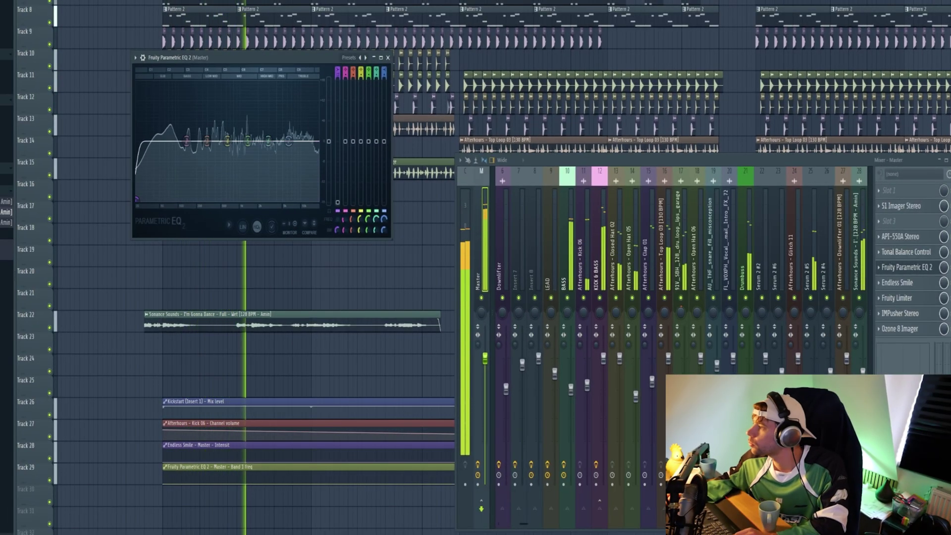
pyautogui.click(909, 284)
pyautogui.moveTo(159, 115); pyautogui.dragTo(159, 85)
pyautogui.press('F12')
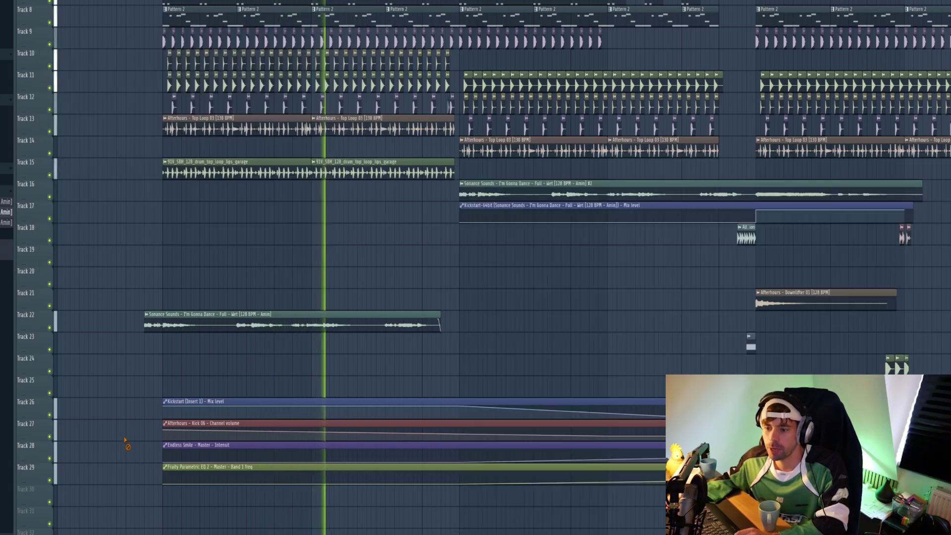